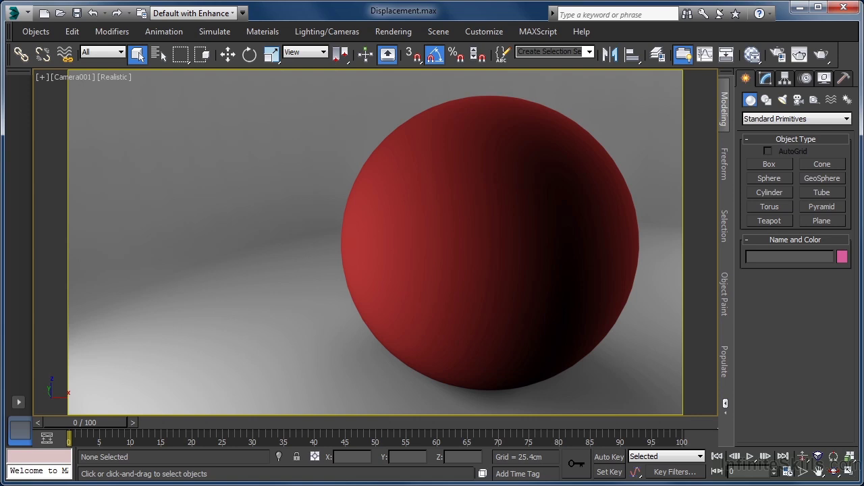
Open the Slate Material Editor and enlarge the node previews of the Map #10 Noise and Map #7 Cellular maps.
key("m")
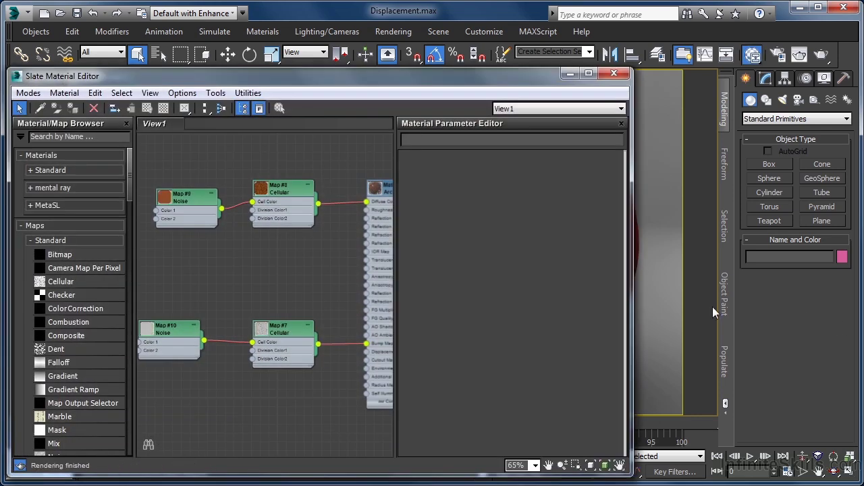
double_click(151, 334)
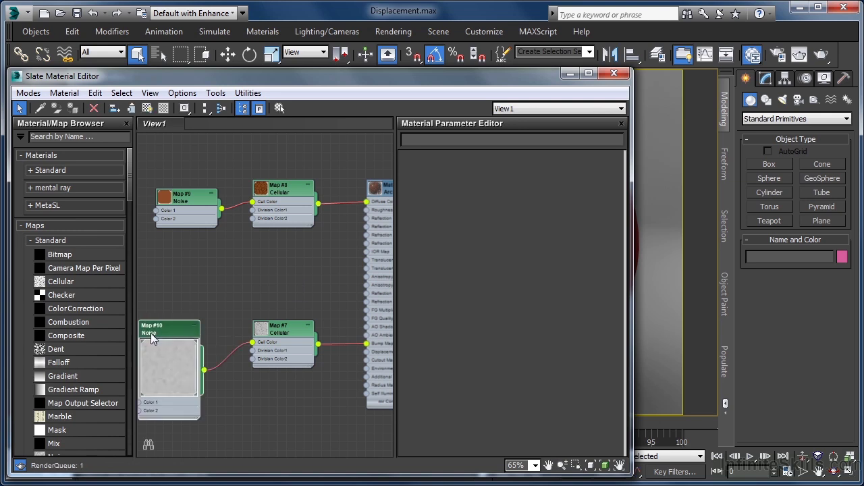
double_click(263, 330)
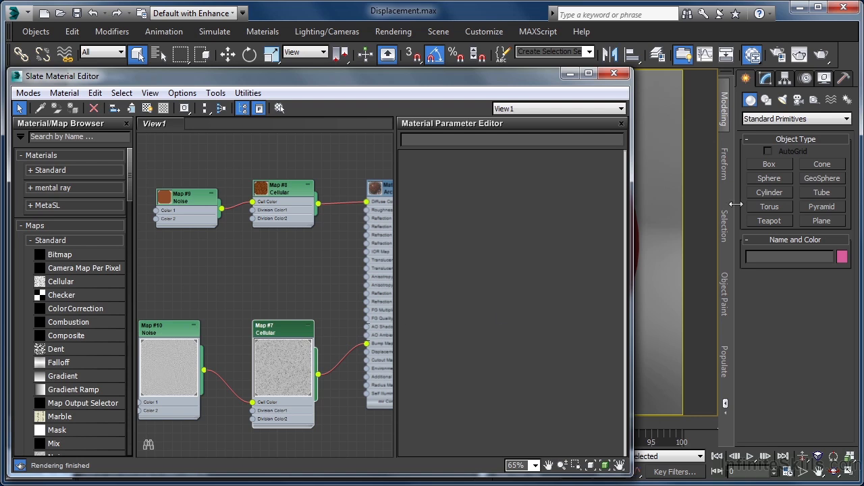
Render the camera view with the bump map and load the rendered frame into Channel A of the RAM Player.
left_click(822, 58)
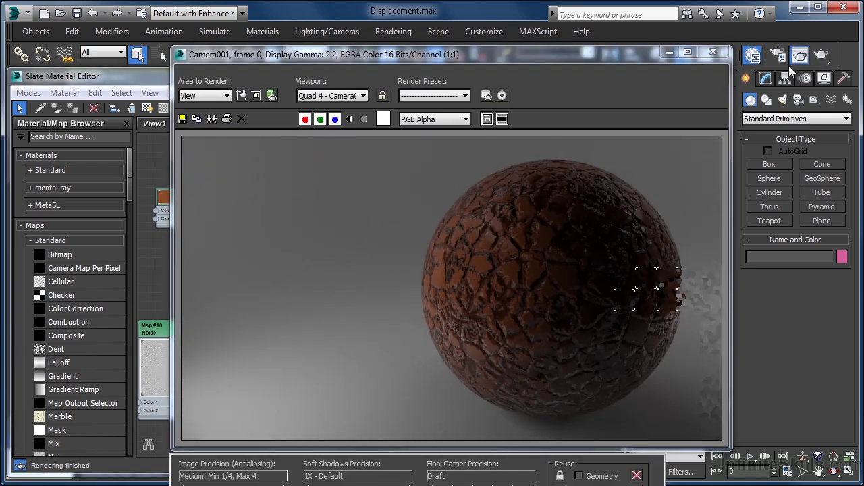
left_click(719, 54)
left_click(391, 30)
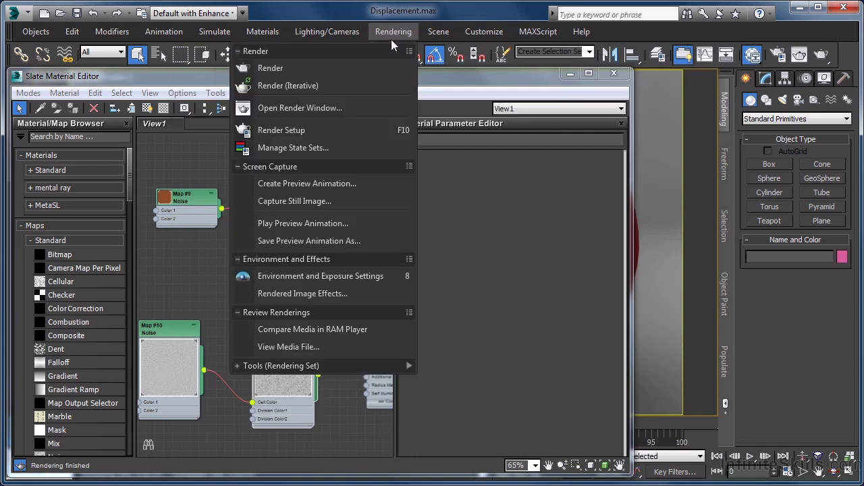
left_click(346, 329)
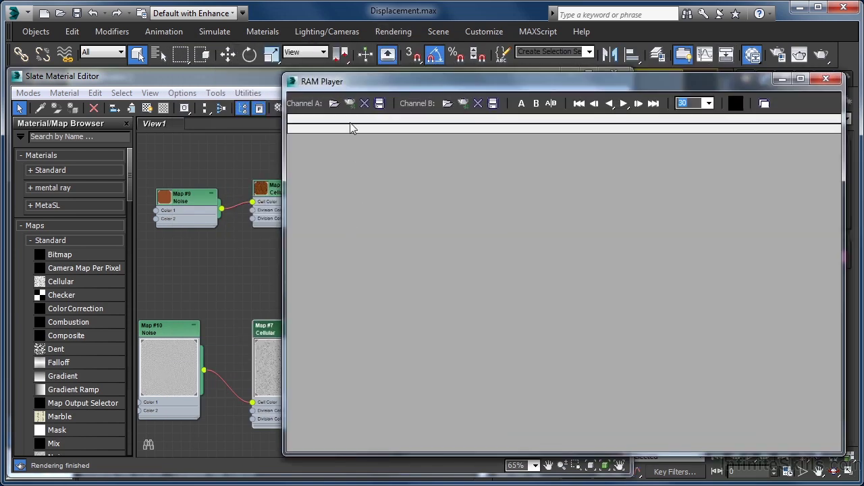
left_click(349, 104)
left_click(590, 331)
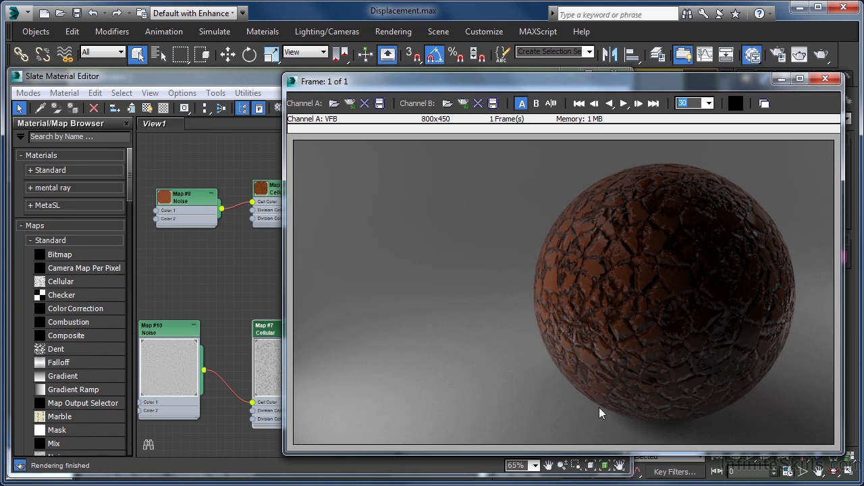
Connect the Map #7 Cellular output to Material #26's Displacement Map instead of its Bump Map, and set the displacement amount to 5.0.
left_click(241, 281)
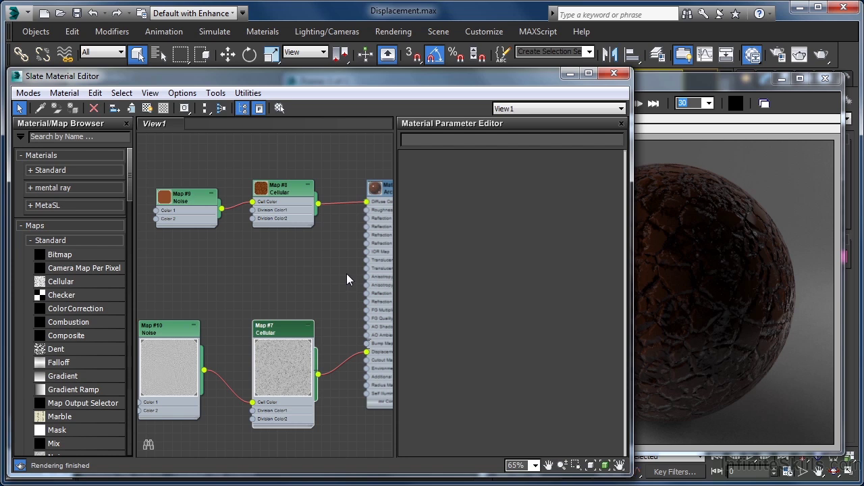
middle_click_drag(346, 274, 276, 263)
scroll(284, 266, "up", 1)
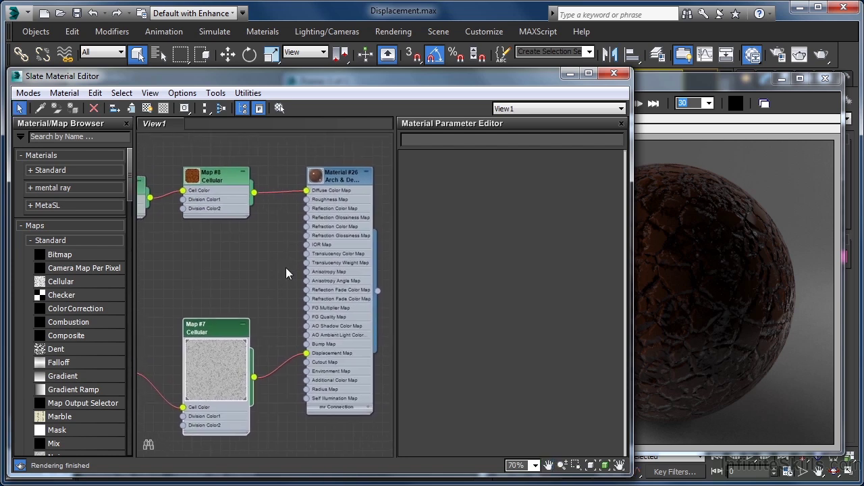
double_click(336, 174)
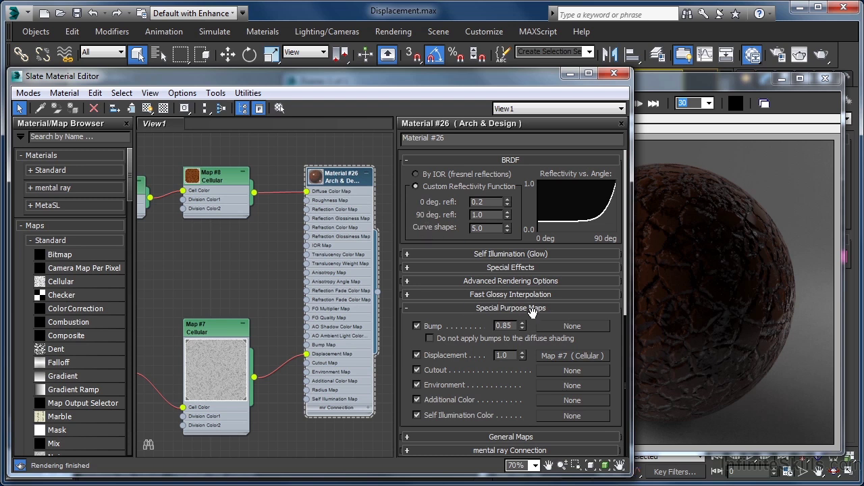
double_click(501, 355)
type("5")
key("Return")
Render the displaced sphere and load the frame into RAM Player Channel B, placing the comparison divider across the sphere's middle.
left_click(816, 60)
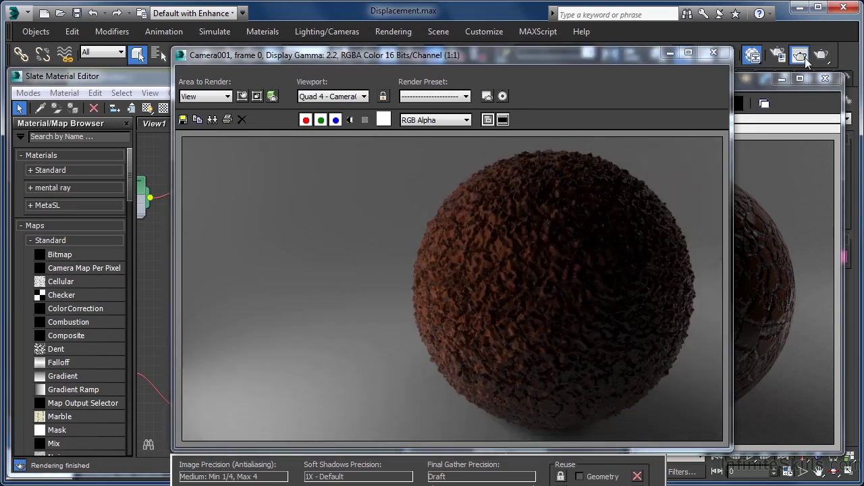
left_click(804, 57)
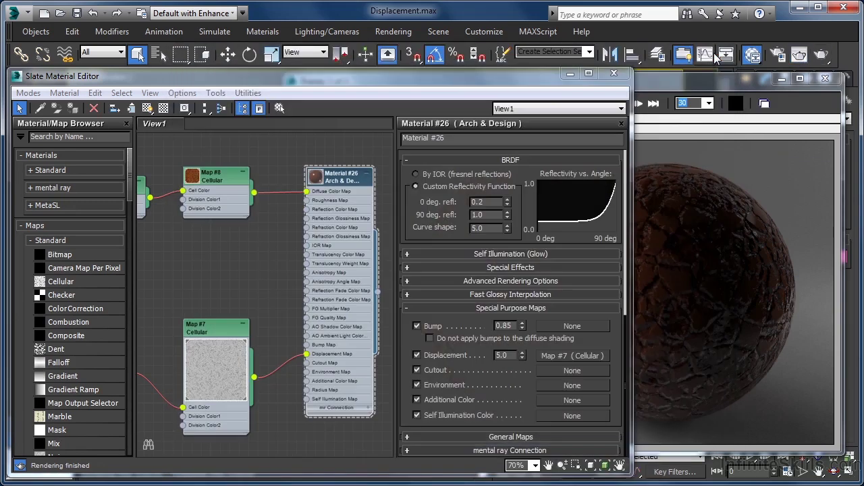
left_click(804, 115)
left_click(463, 103)
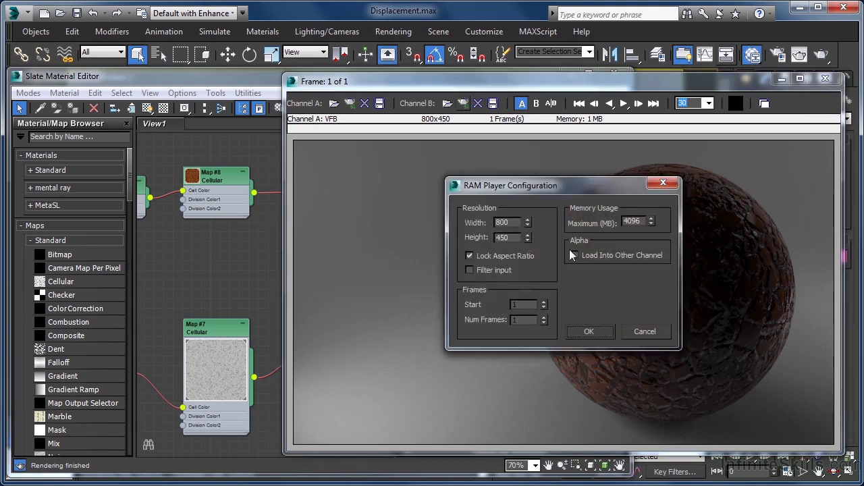
left_click(589, 332)
left_click_drag(542, 303, 665, 314)
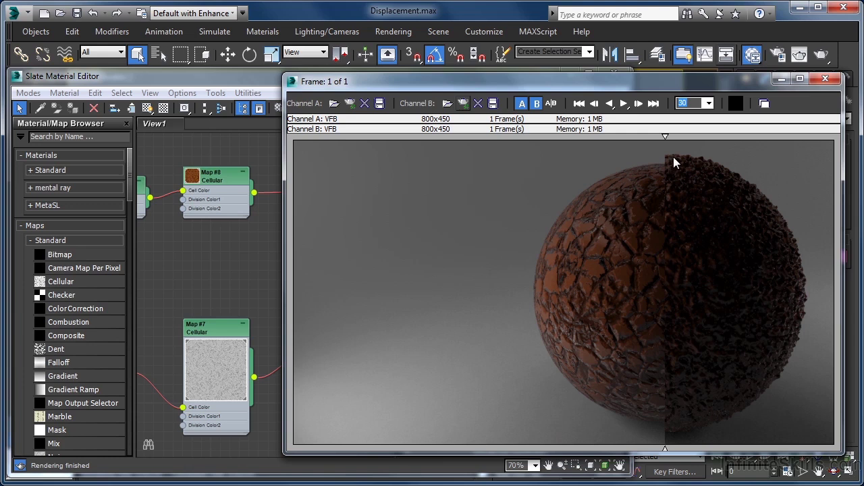
Change the first division color of the Map #7 Cellular map to pure black.
double_click(214, 328)
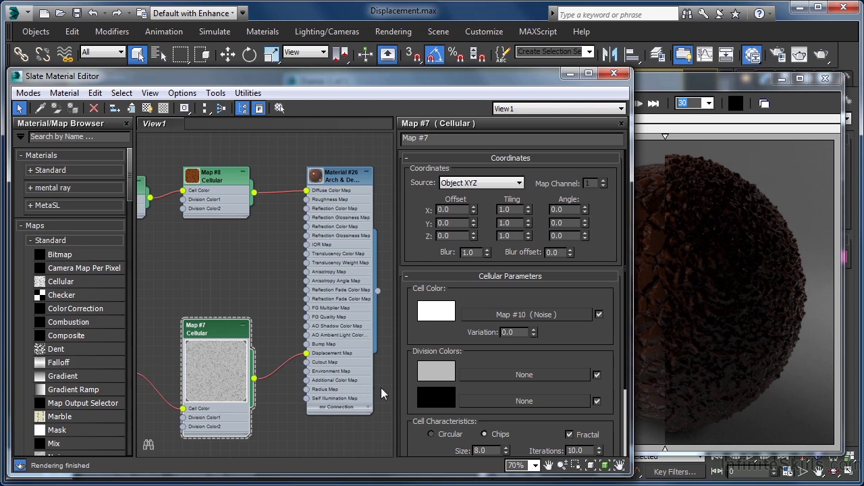
left_click(436, 370)
left_click_drag(336, 51, 304, 191)
left_click_drag(181, 222, 181, 317)
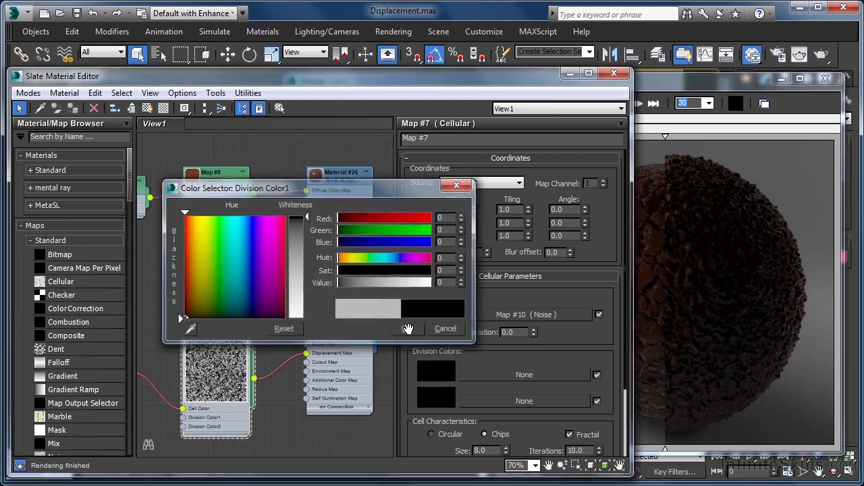
left_click(406, 329)
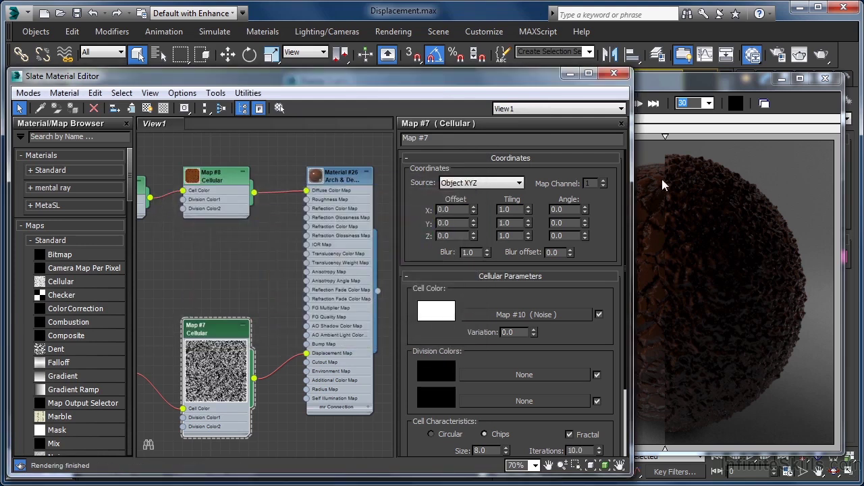
In the mental ray Renderer settings, set the global displacement Max. Subdiv. to 64K, keeping View enabled.
left_click(730, 83)
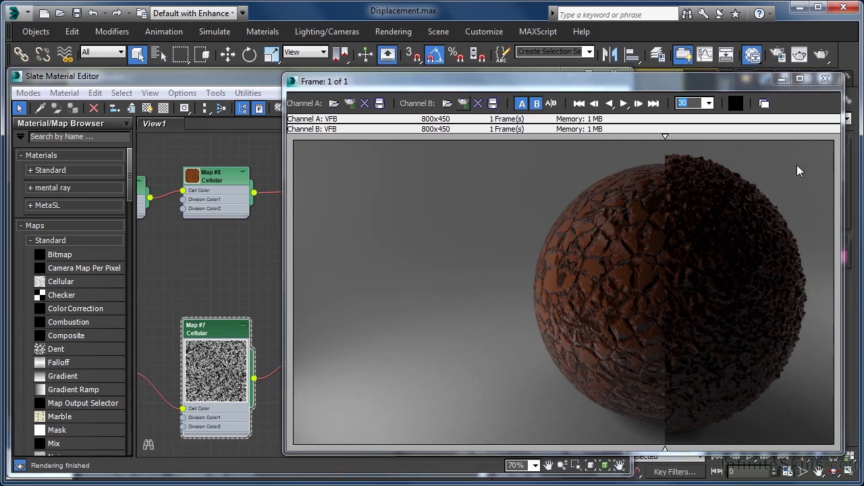
key("F10")
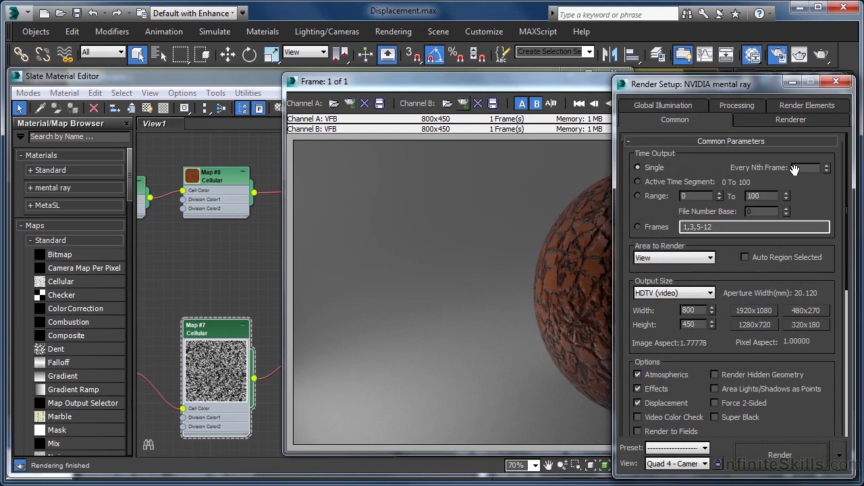
left_click(810, 120)
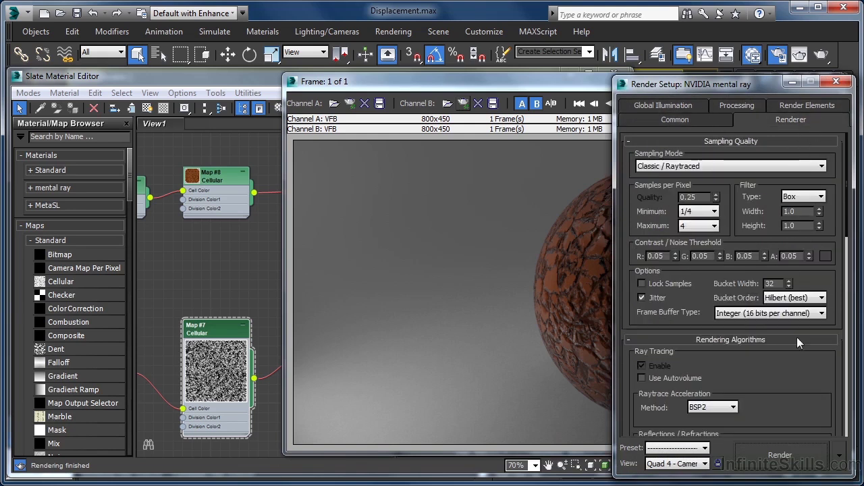
scroll(782, 129, "down", 5)
scroll(781, 129, "down", 6)
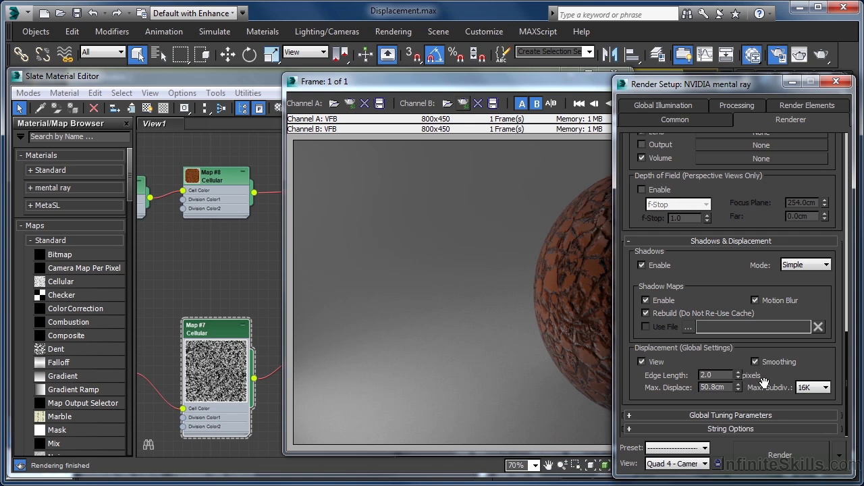
left_click(642, 361)
left_click(642, 362)
left_click(825, 387)
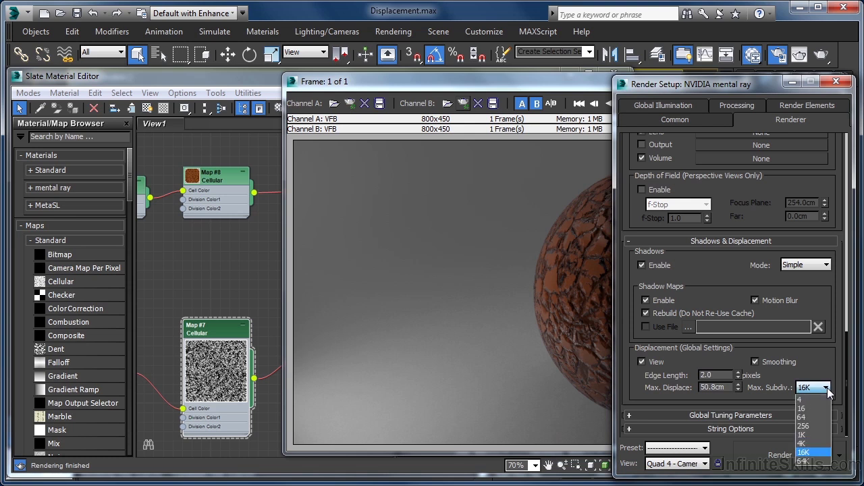
left_click(803, 462)
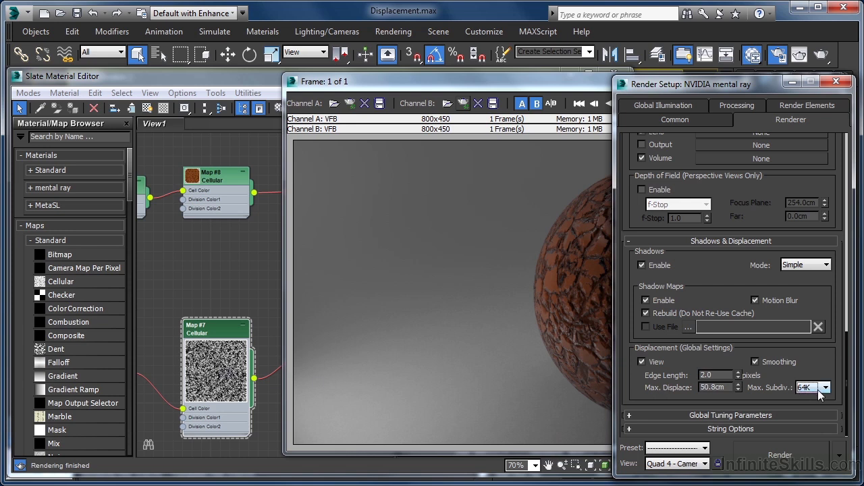
Set the global displacement Edge Length to 1.0 pixels and render the camera view.
left_click(709, 376)
type("1.0")
key("Return")
left_click(822, 54)
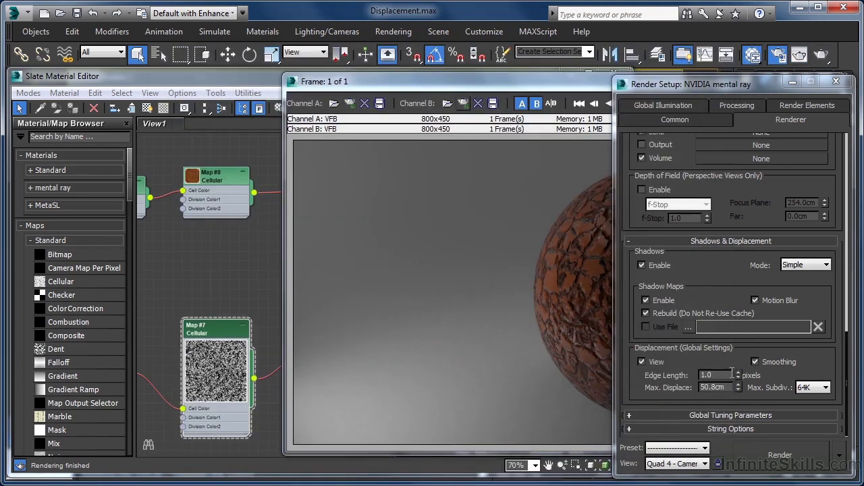
double_click(707, 374)
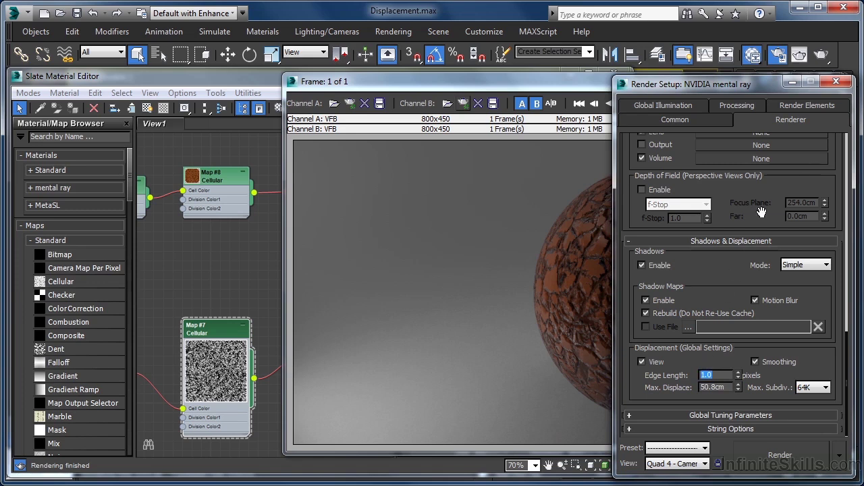
Close the Render Setup, RAM Player and Slate Material Editor windows to return to the camera viewport.
left_click(836, 82)
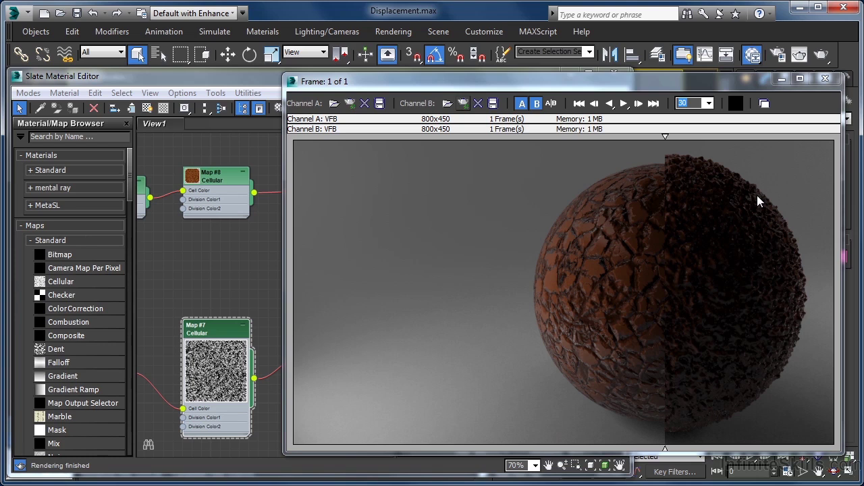
left_click(825, 79)
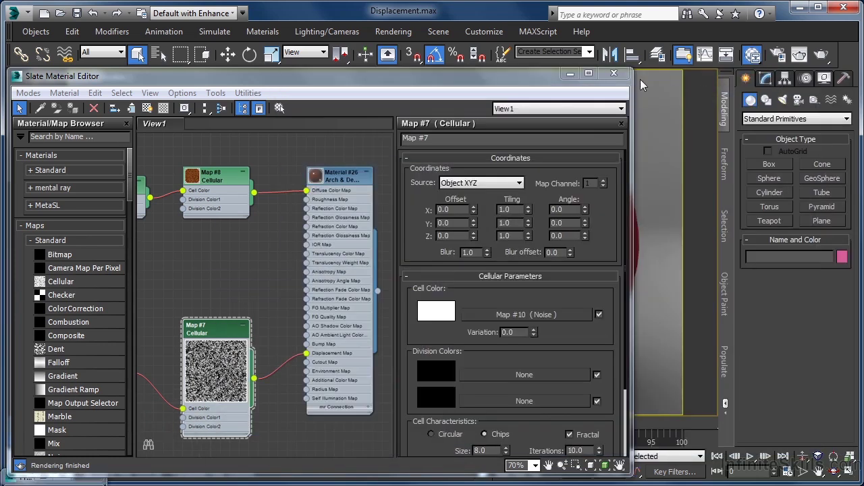
left_click(625, 75)
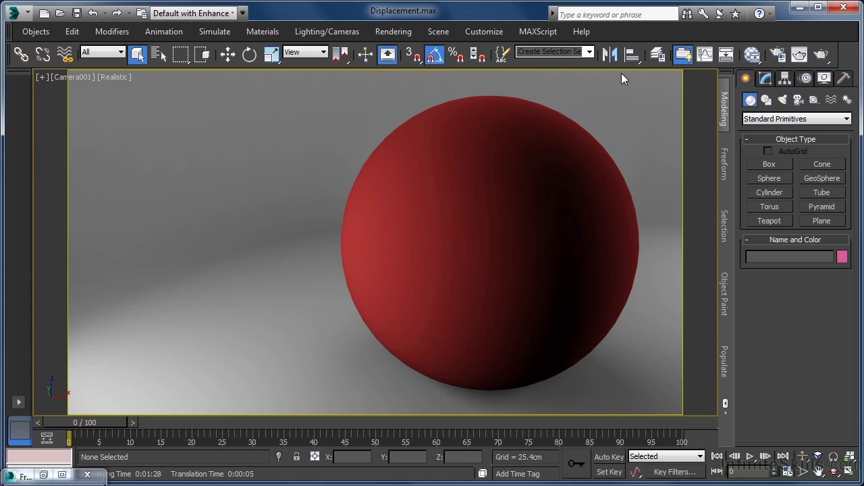
Turn off Use Global Settings for displacement in the red sphere's mental ray object properties.
left_click(427, 315)
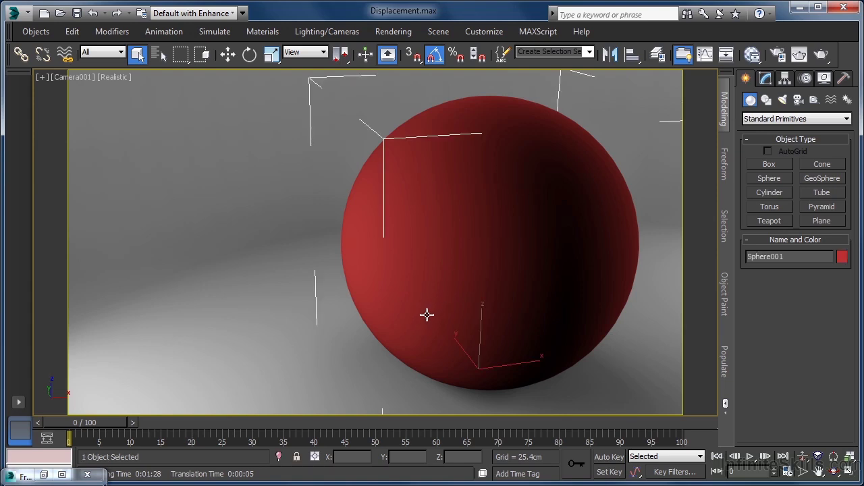
right_click(427, 315)
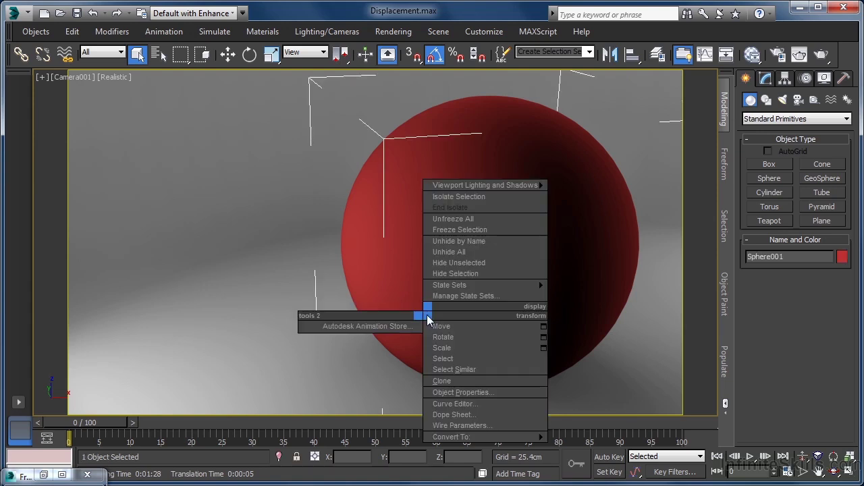
left_click(500, 392)
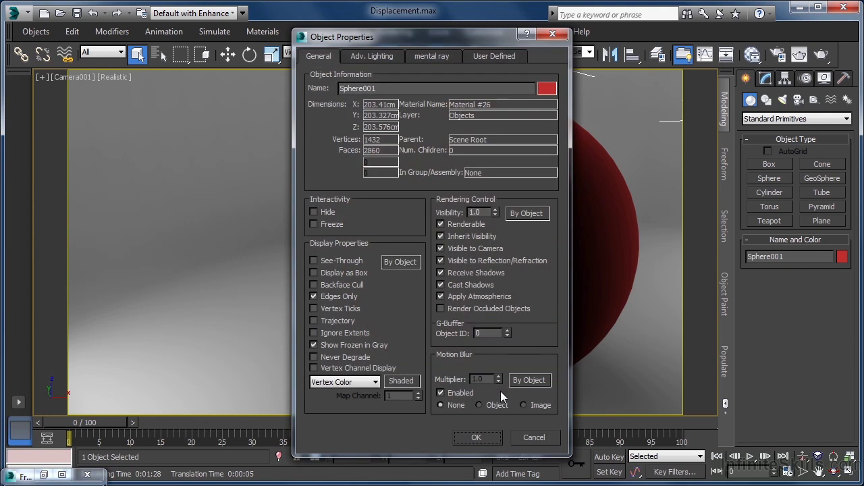
left_click(442, 56)
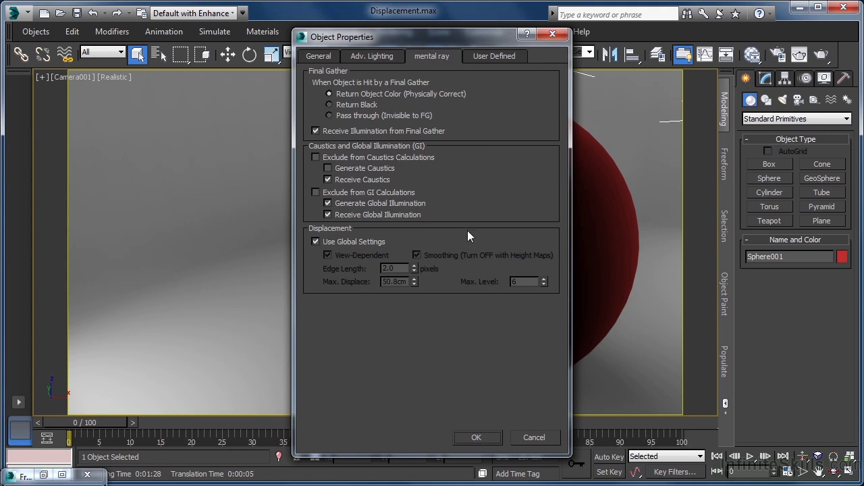
left_click(315, 243)
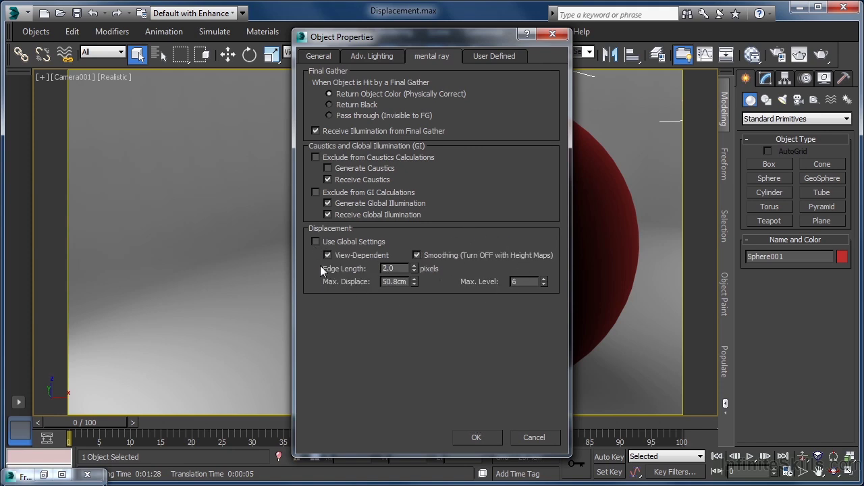